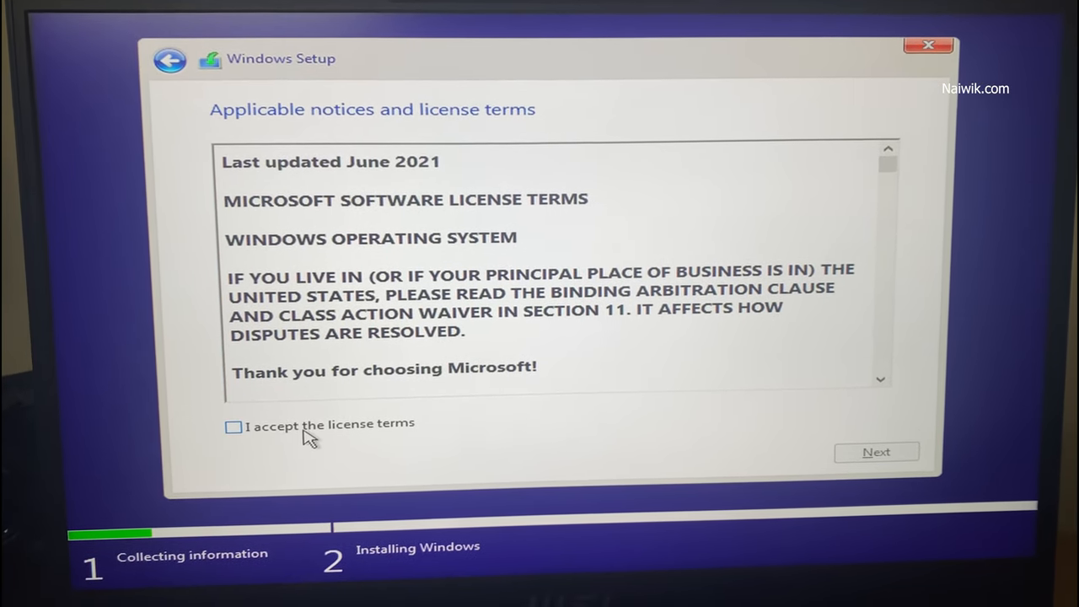
# - Accept the license terms and choose 'Custom: Install Windows only (advanced)'
pyautogui.click(305, 430)
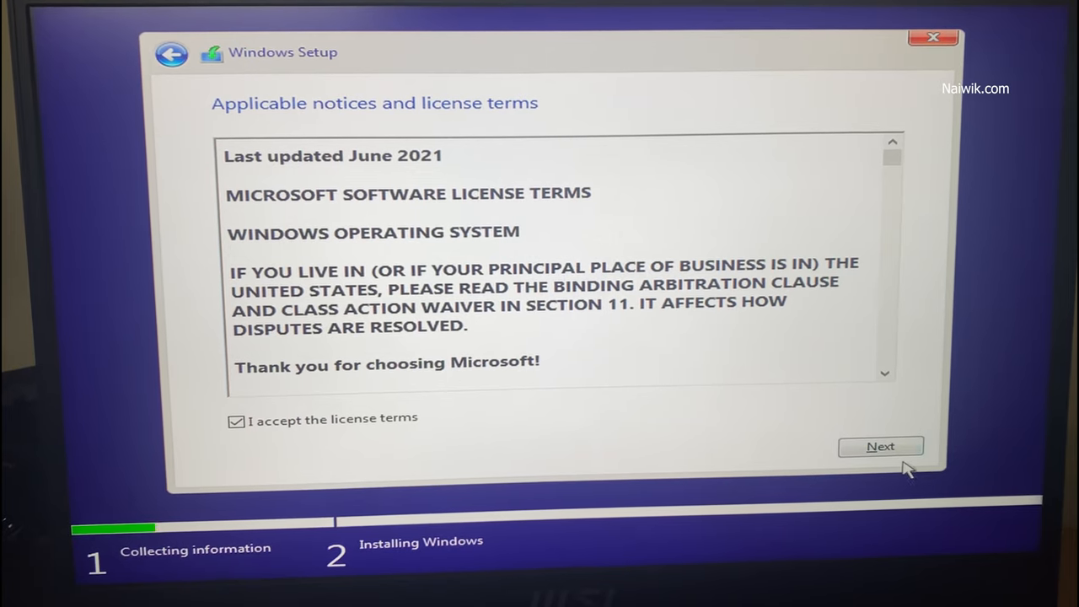
pyautogui.click(881, 447)
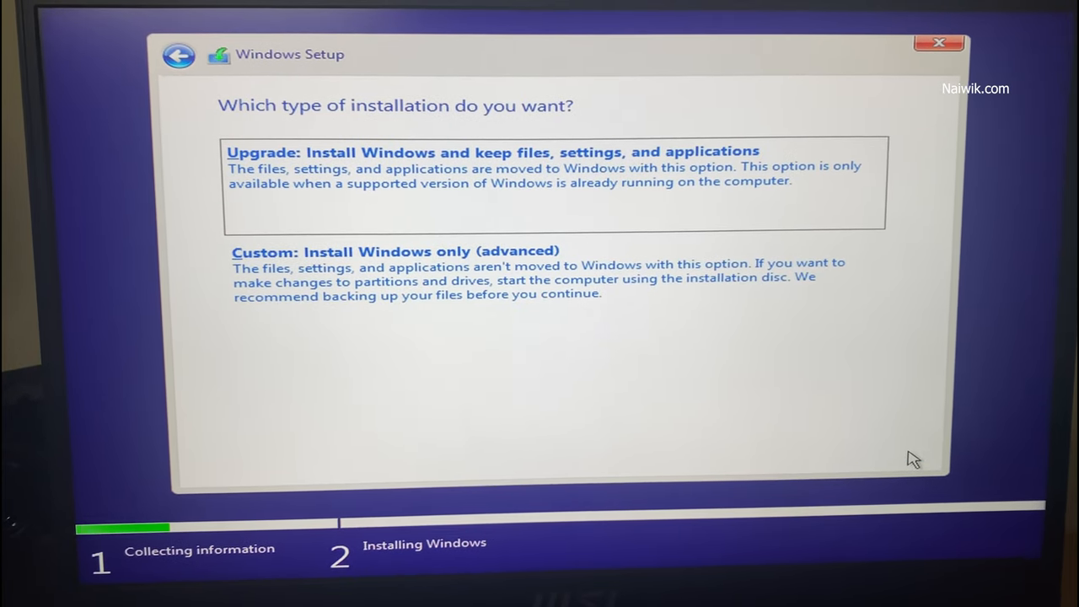
pyautogui.click(552, 299)
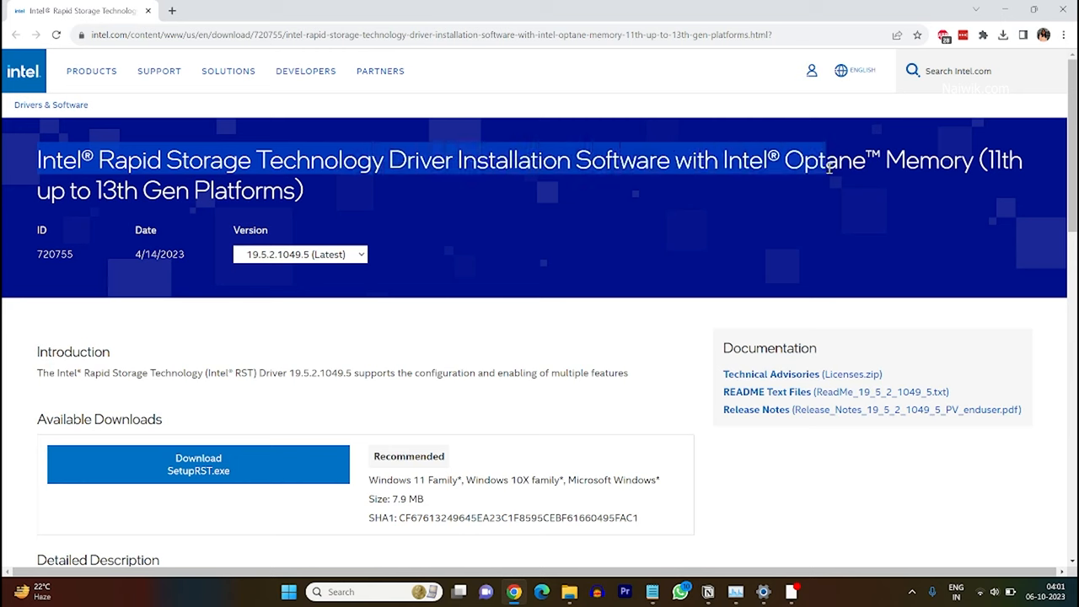
# - Download SetupRST.exe from Intel's page, agreeing to the software license agreement
pyautogui.moveTo(945, 169); pyautogui.dragTo(958, 180)
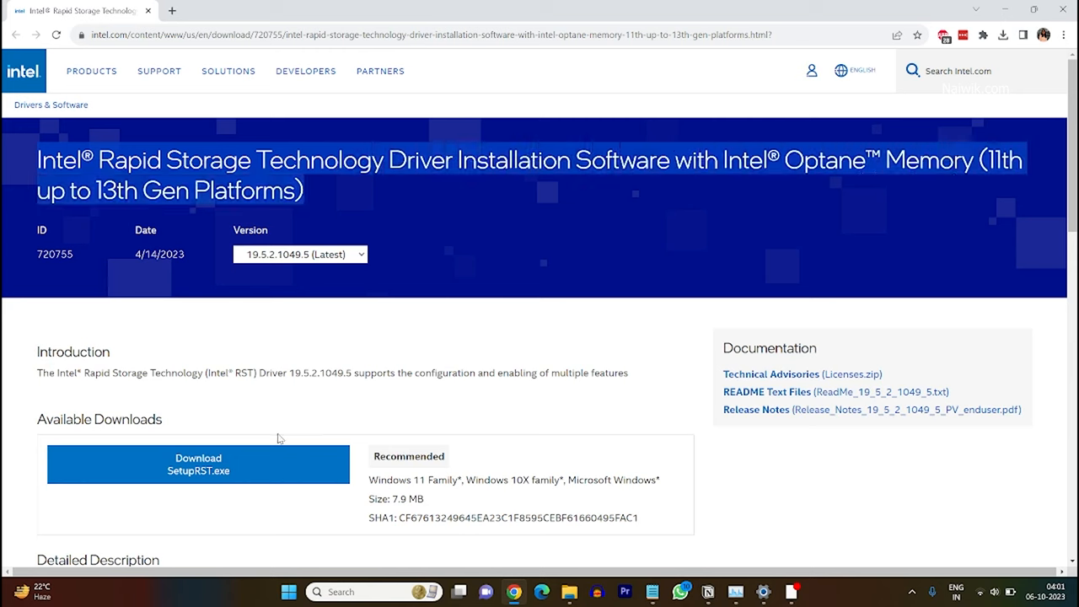
pyautogui.scroll(-1, 194, 422)
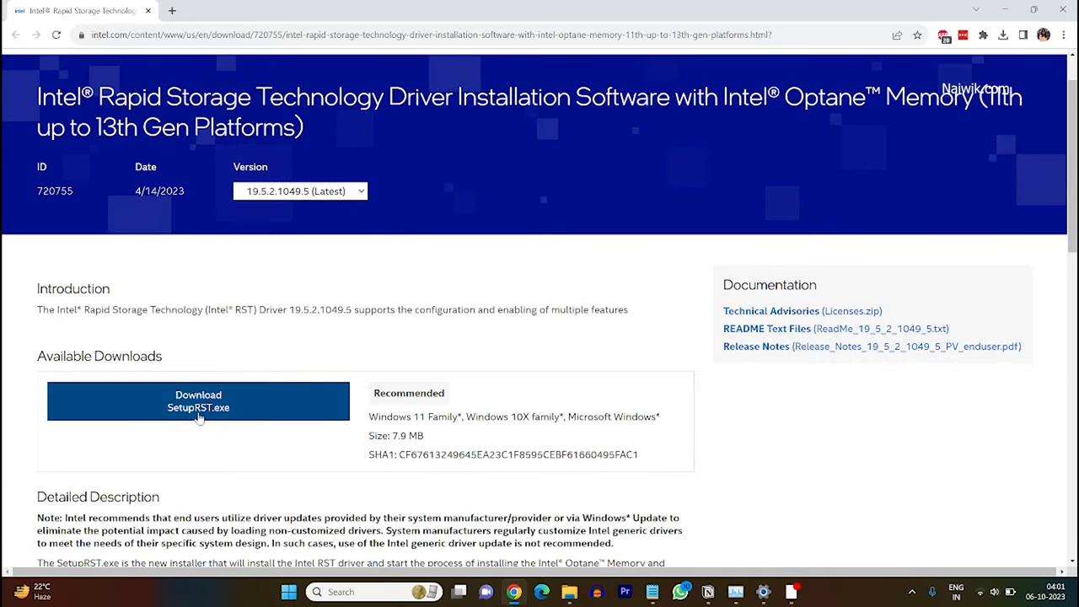
pyautogui.click(199, 417)
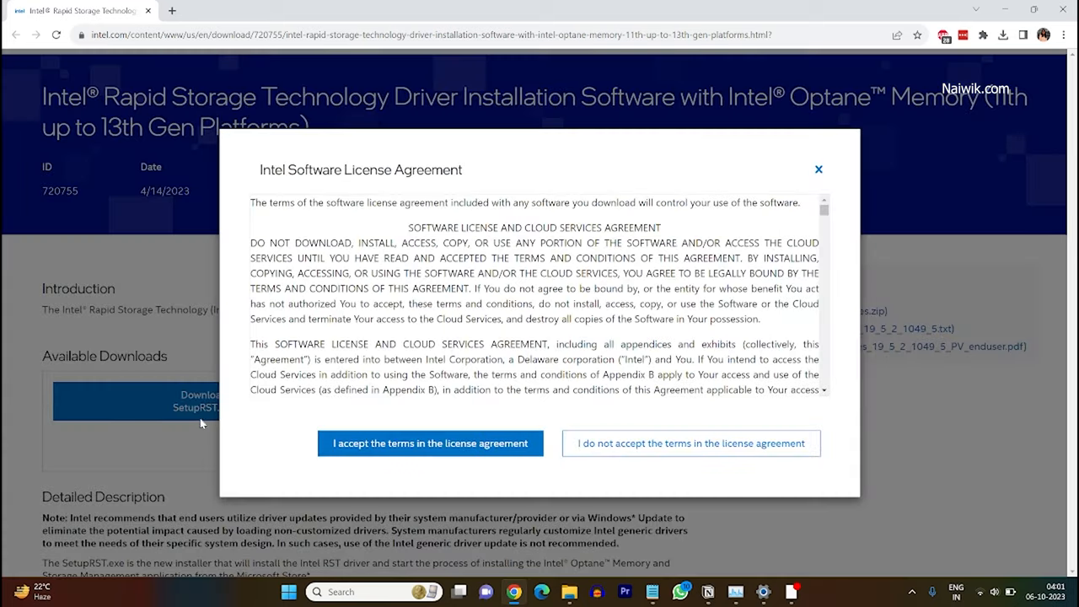
pyautogui.click(430, 444)
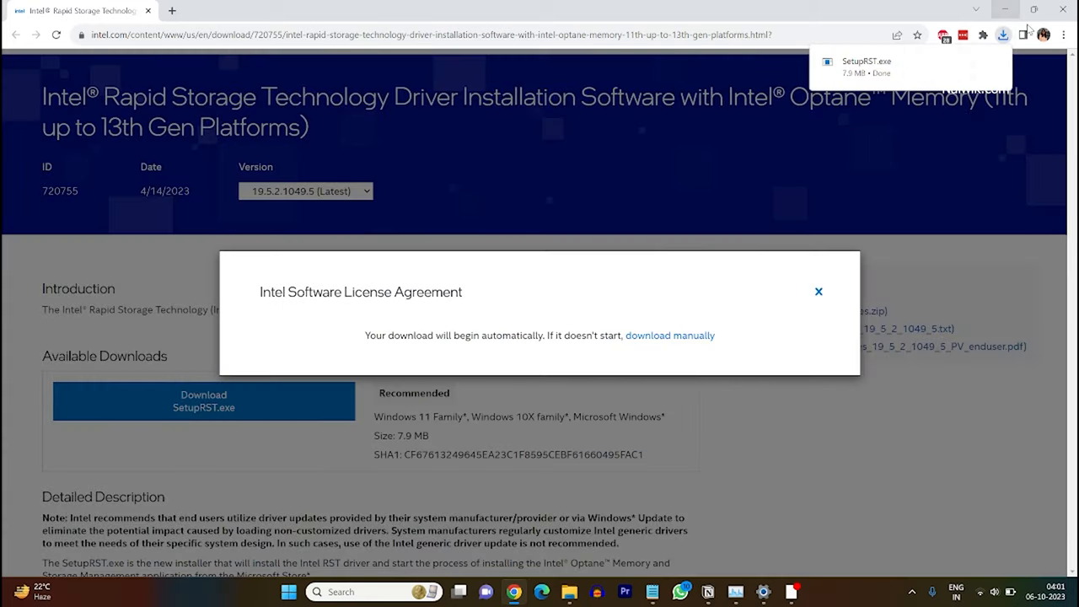
# - Locate the downloaded SetupRST installer and bring up its context menu to copy it
pyautogui.click(1002, 35)
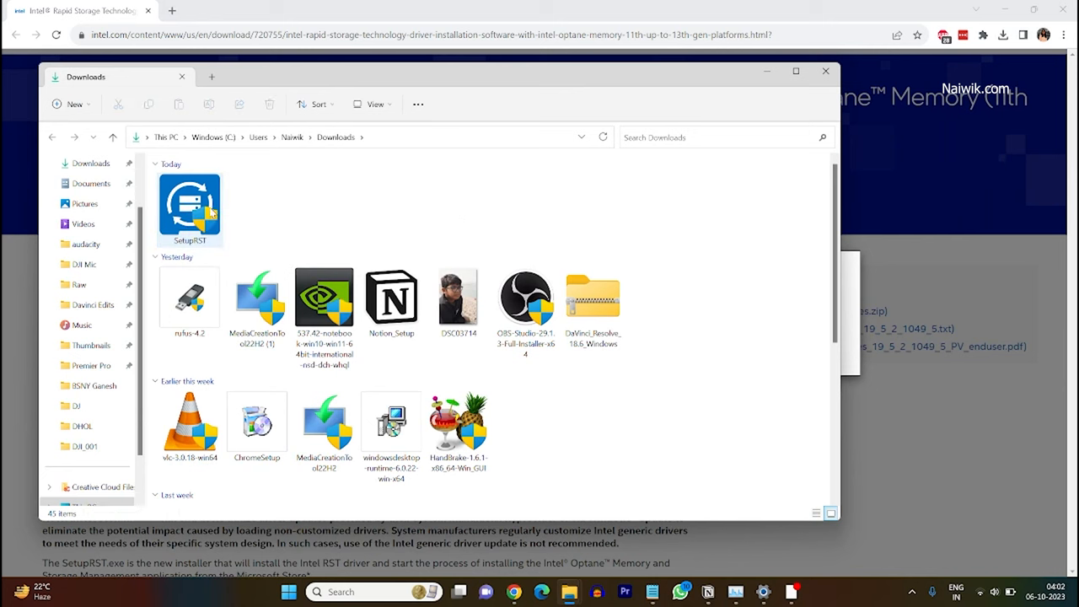
pyautogui.rightClick(211, 212)
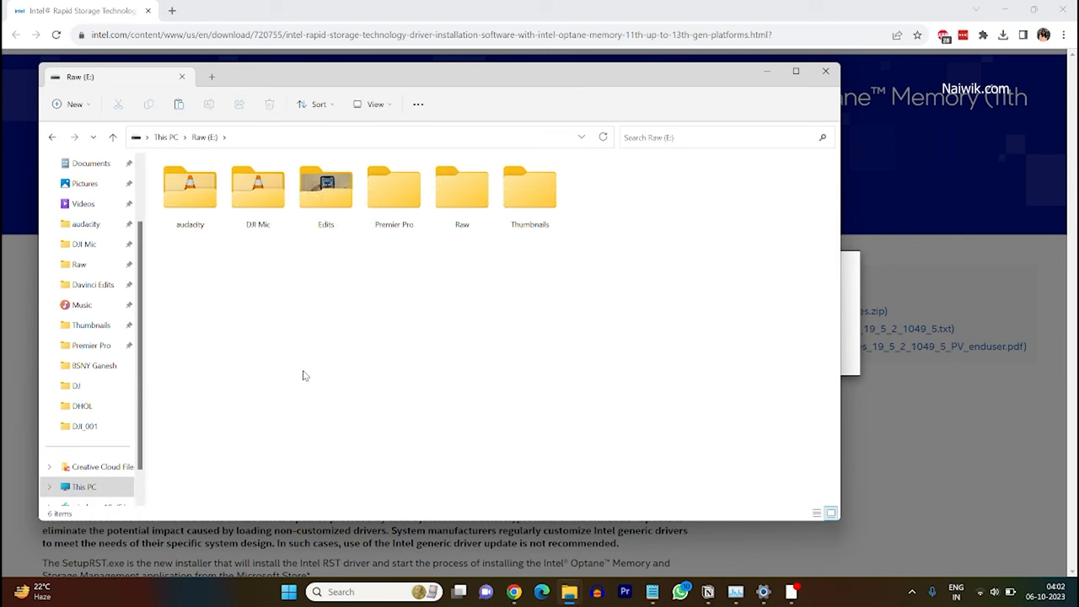
# - Run Command Prompt as administrator and arrange it beside the E: drive folder window
pyautogui.click(369, 592)
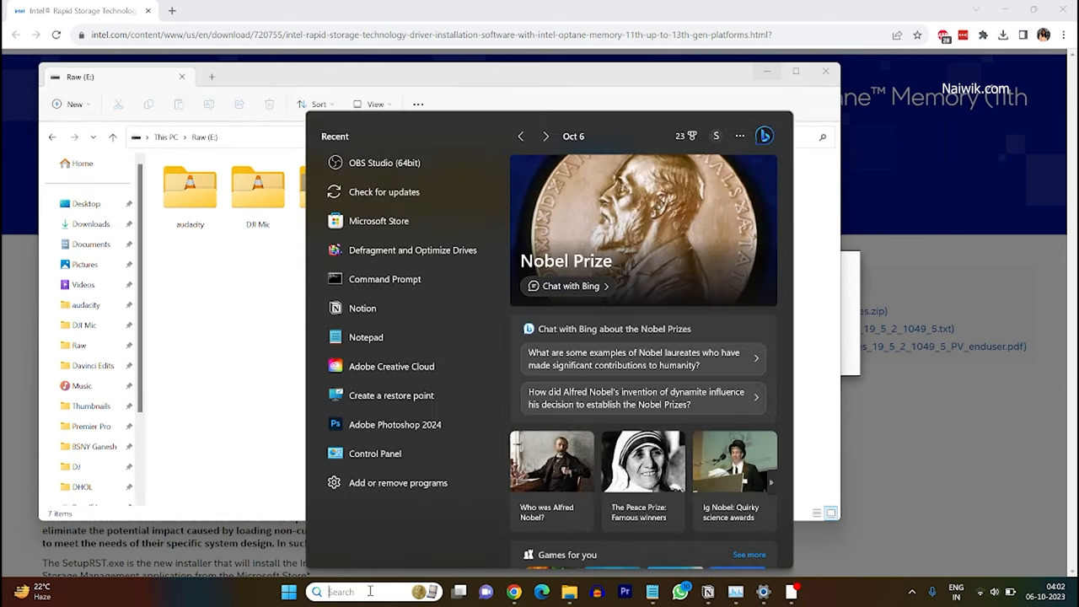
pyautogui.write('comman')
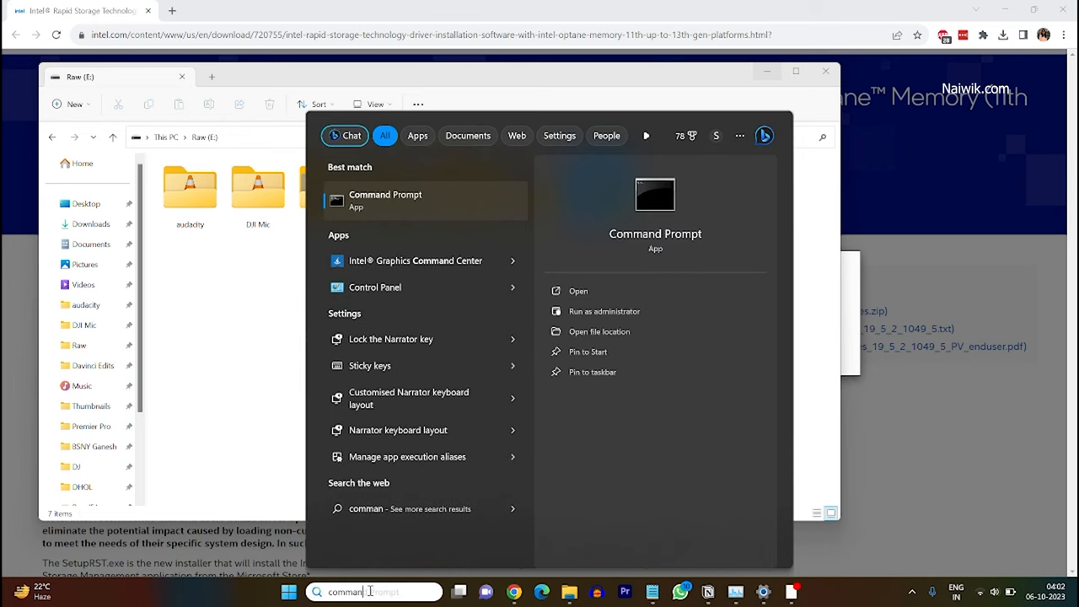
pyautogui.rightClick(389, 201)
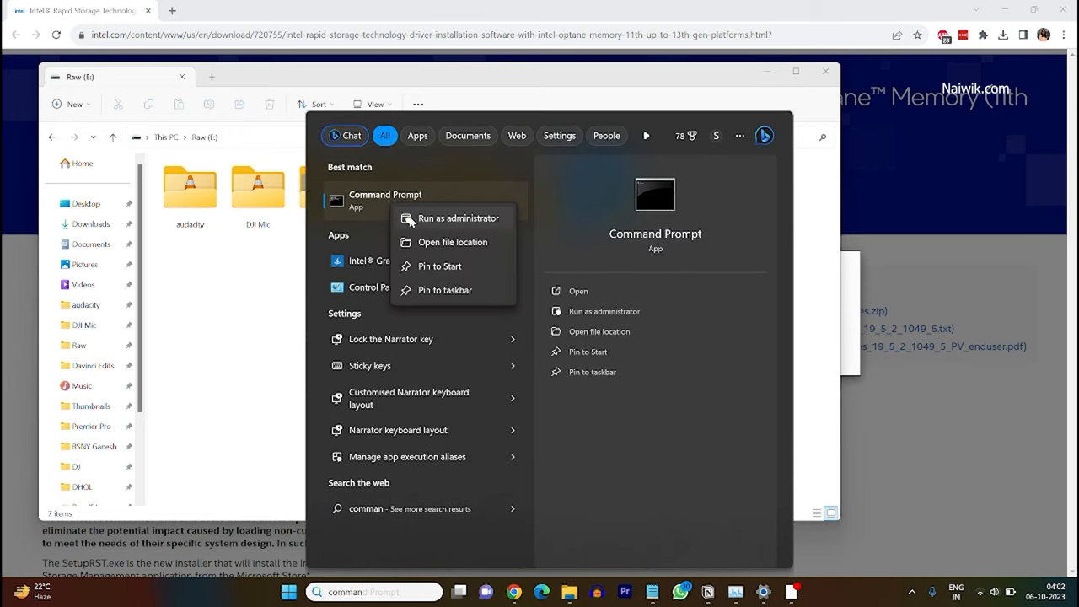
pyautogui.click(410, 220)
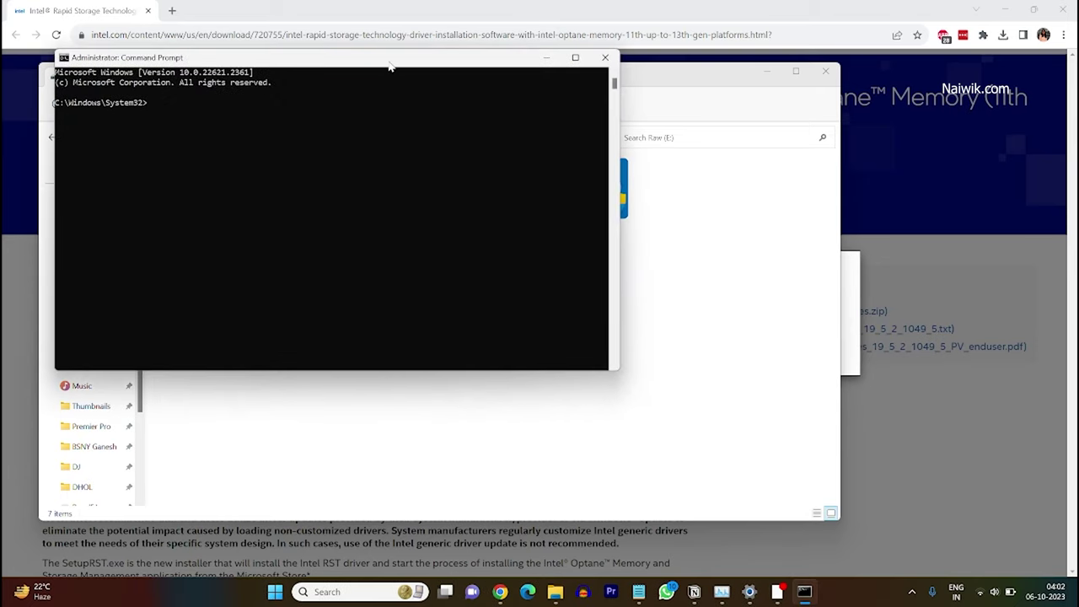
pyautogui.moveTo(390, 61); pyautogui.dragTo(657, 244)
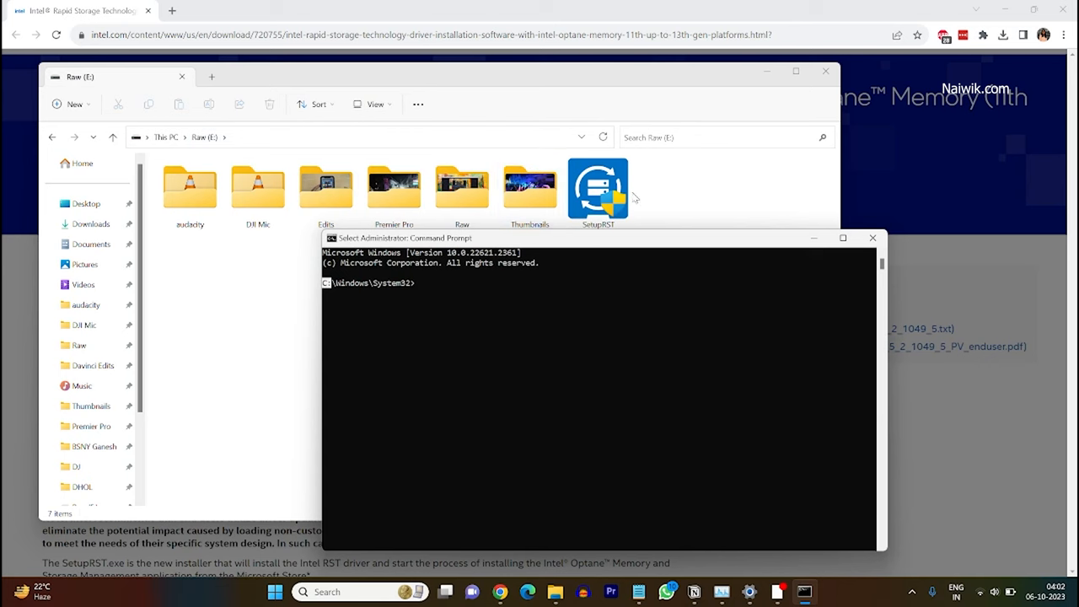
pyautogui.click(674, 189)
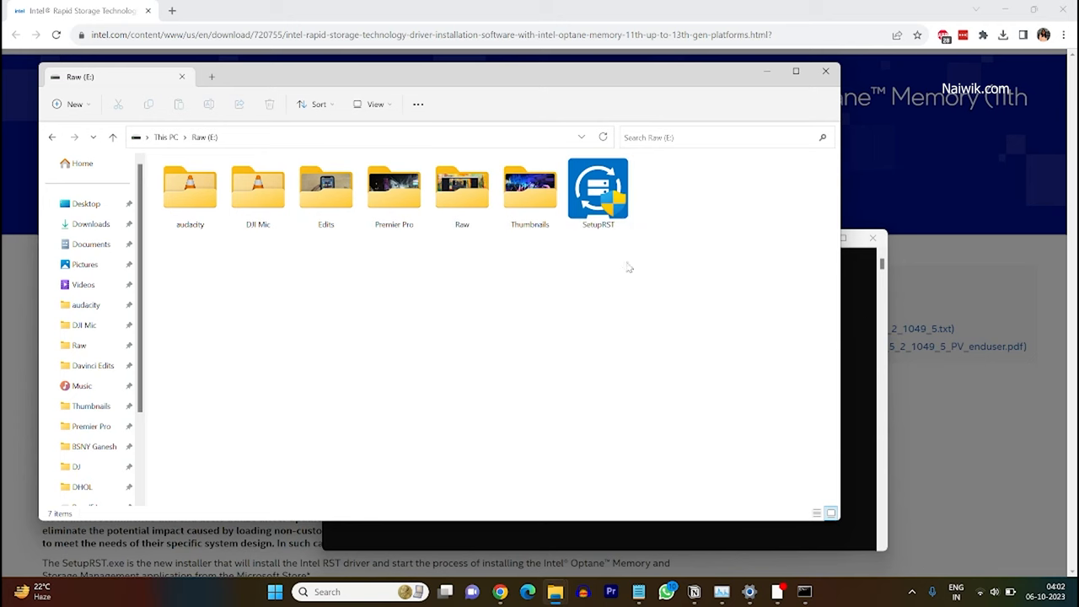
pyautogui.click(854, 356)
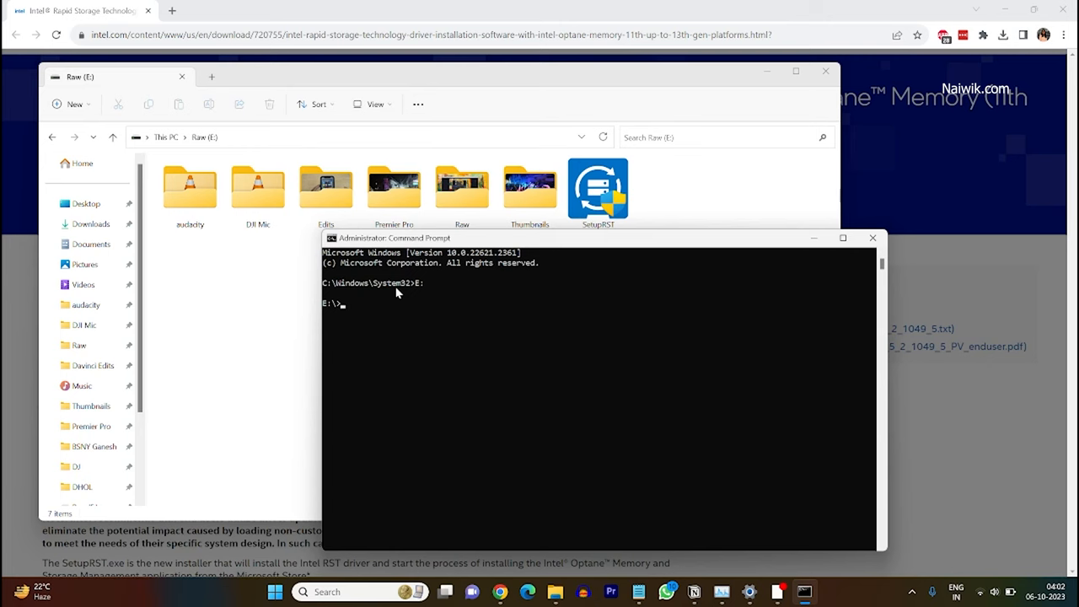
# - Copy 'SetupRST.exe -extractdrivers RST' from Notepad and run it at the E:\ prompt
pyautogui.hotkey('alt', 'Tab')
pyautogui.moveTo(295, 42); pyautogui.dragTo(658, 221)
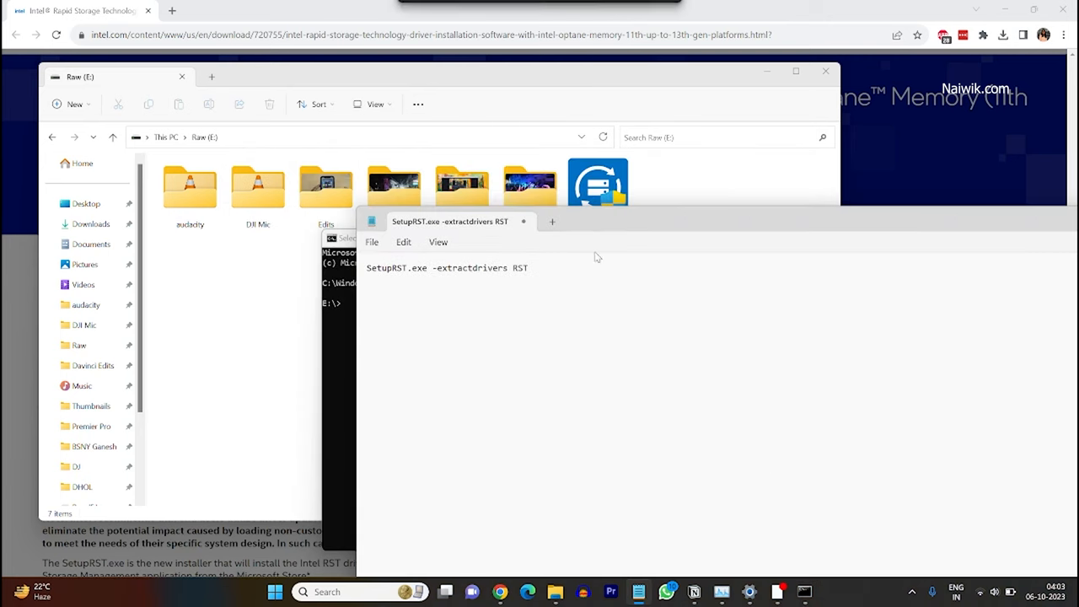
pyautogui.rightClick(390, 272)
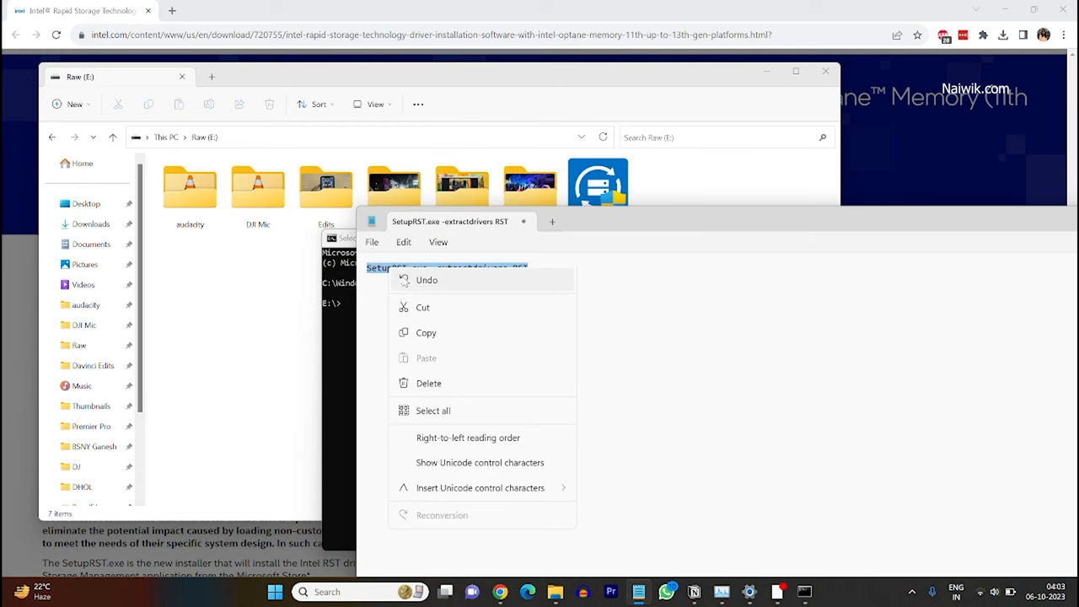
pyautogui.click(430, 336)
pyautogui.click(350, 338)
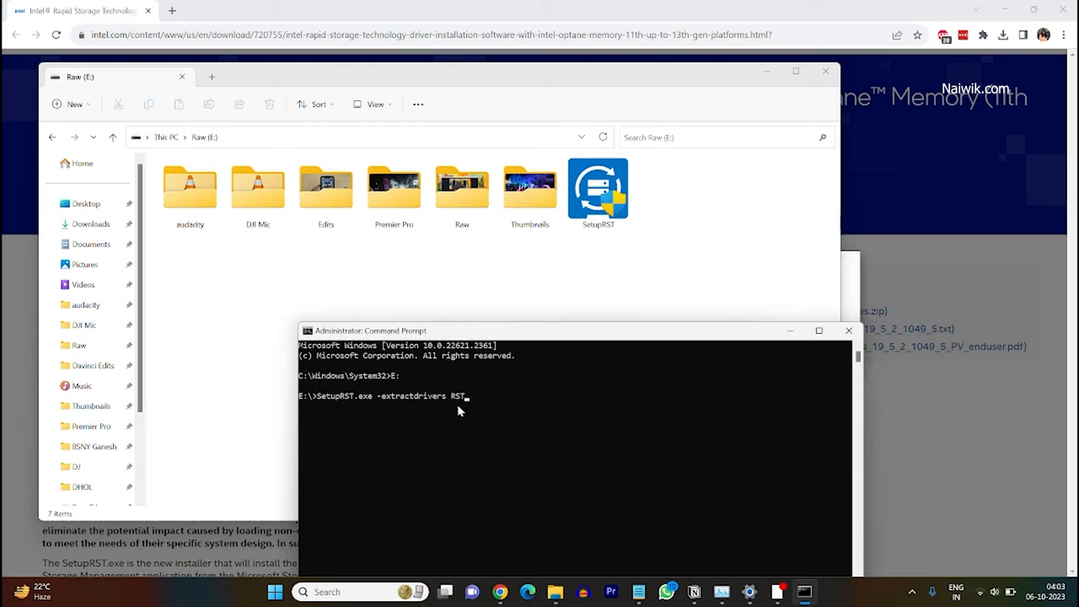
pyautogui.press('Return')
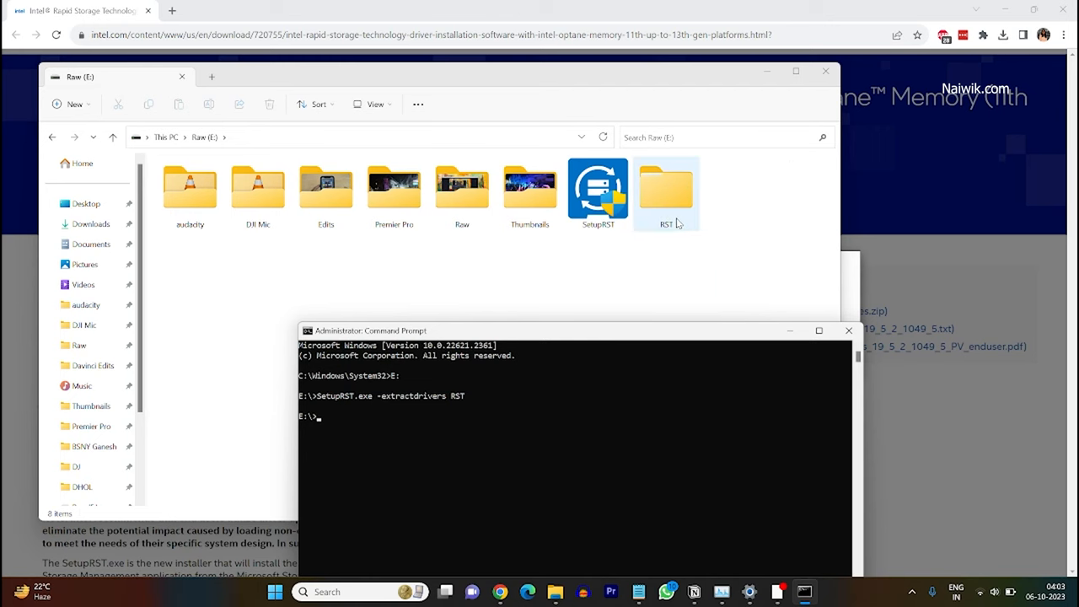
# - Copy the VMD folder from E:\RST\production\Windows10-x64\15063\Drivers
pyautogui.click(679, 260)
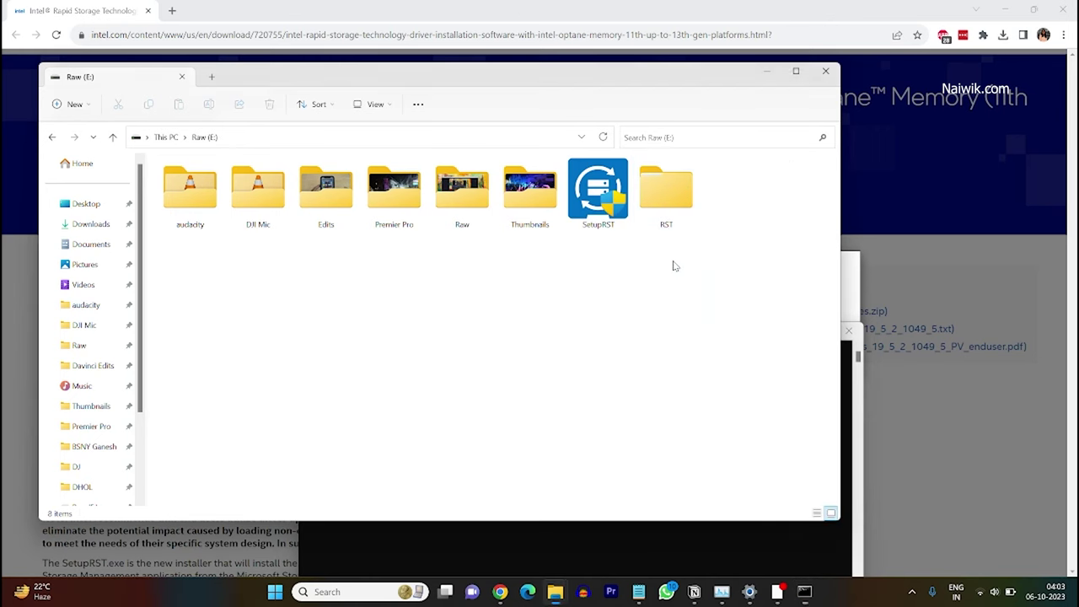
pyautogui.doubleClick(678, 202)
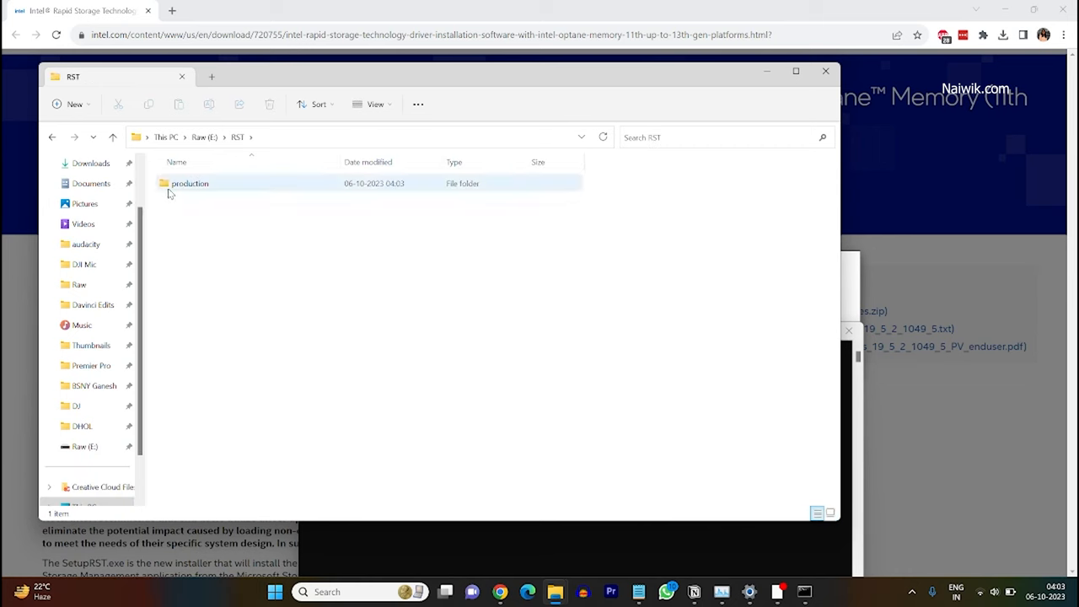
pyautogui.doubleClick(186, 183)
pyautogui.doubleClick(215, 183)
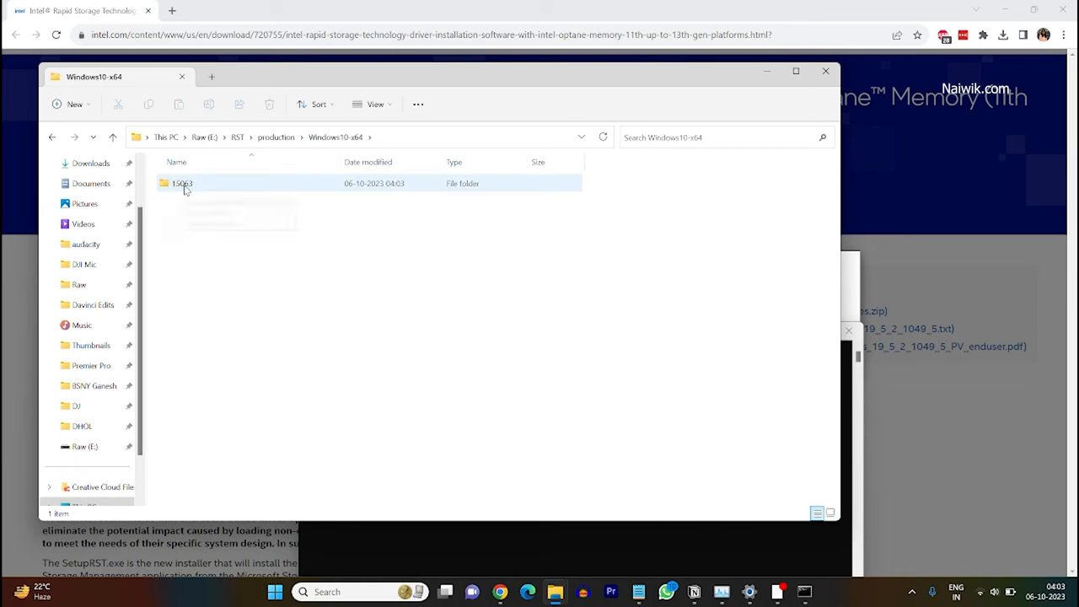
pyautogui.doubleClick(186, 186)
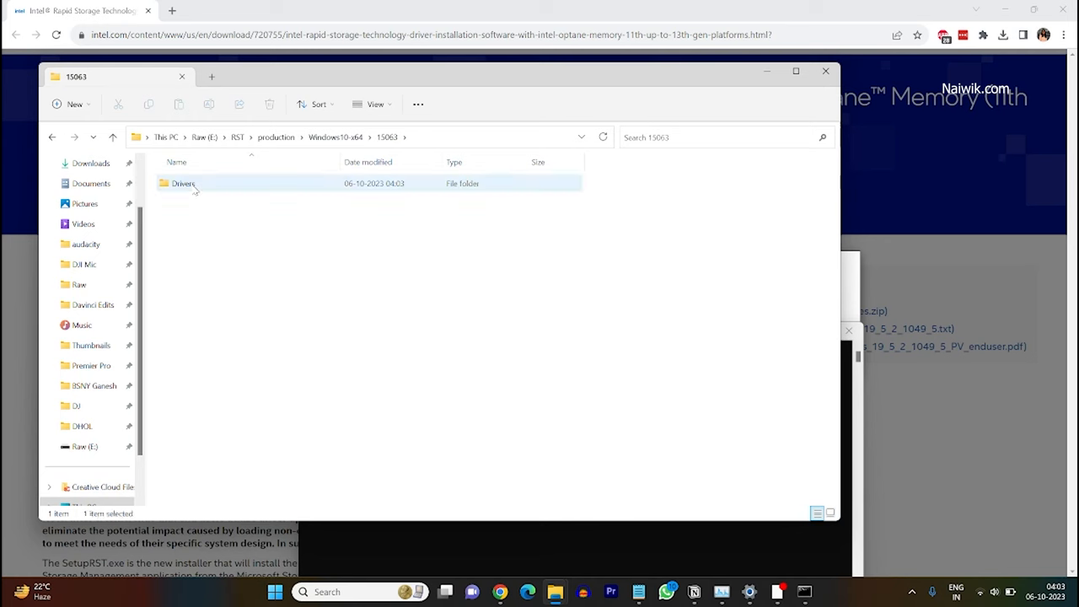
pyautogui.doubleClick(184, 184)
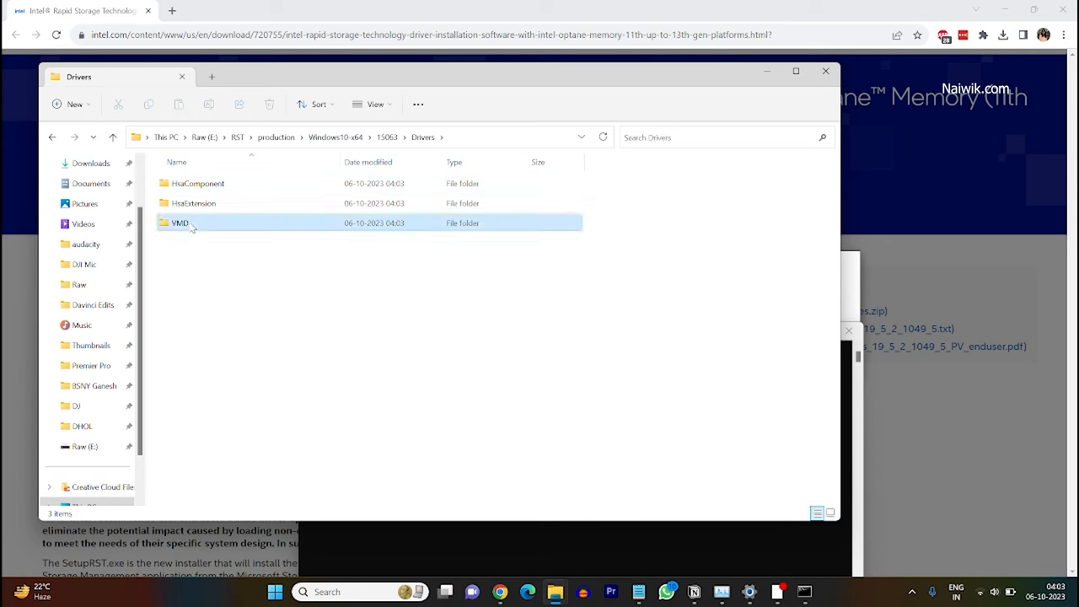
pyautogui.rightClick(187, 224)
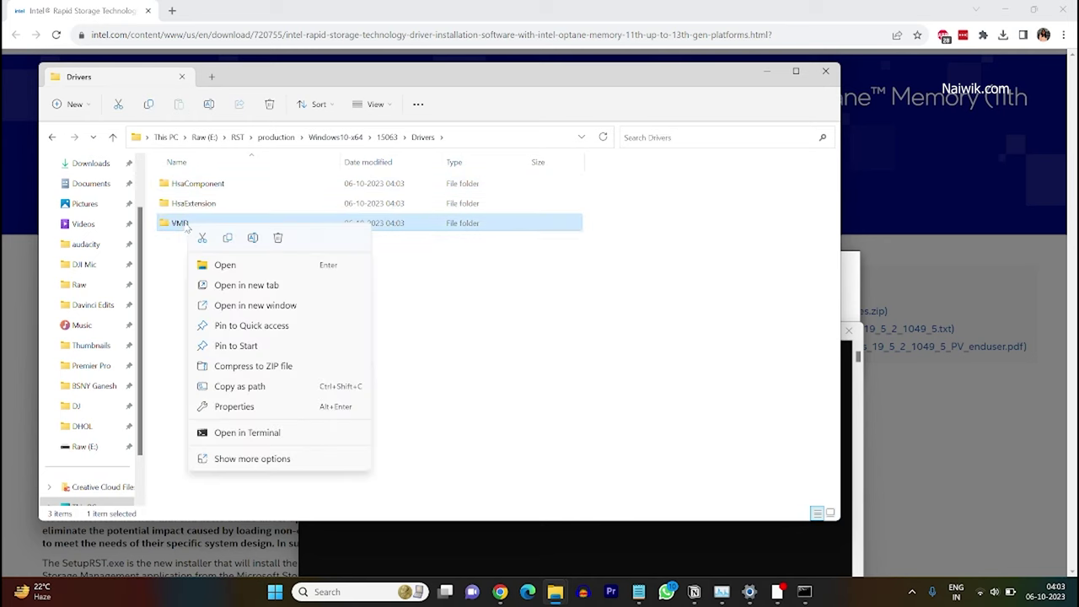
pyautogui.click(227, 237)
# - Paste the VMD folder into the root of the windows 10 (F:) USB drive
pyautogui.click(84, 504)
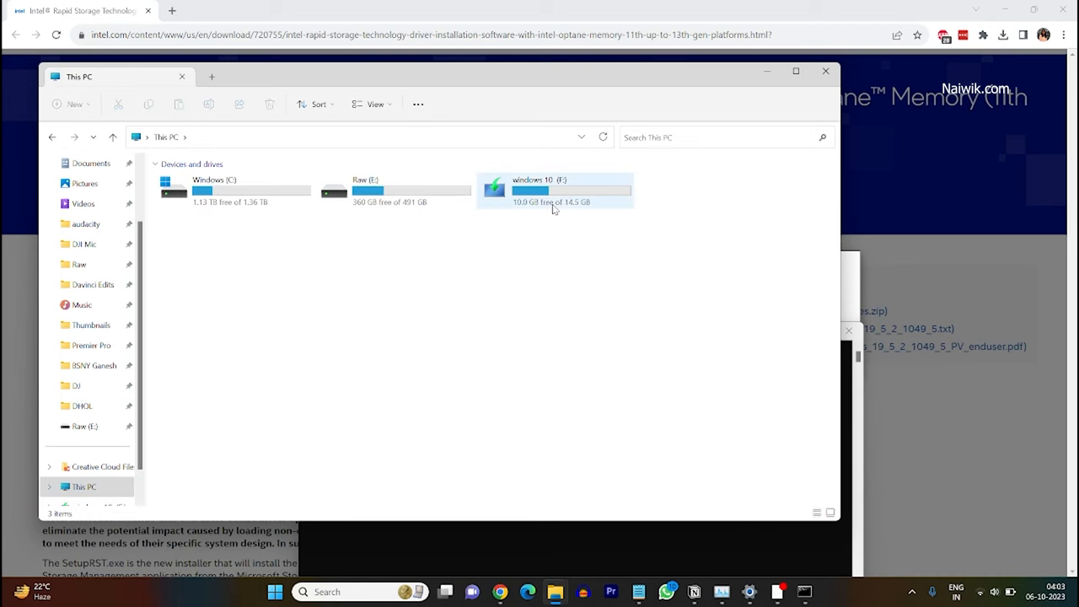
pyautogui.click(555, 192)
pyautogui.doubleClick(555, 207)
pyautogui.rightClick(315, 377)
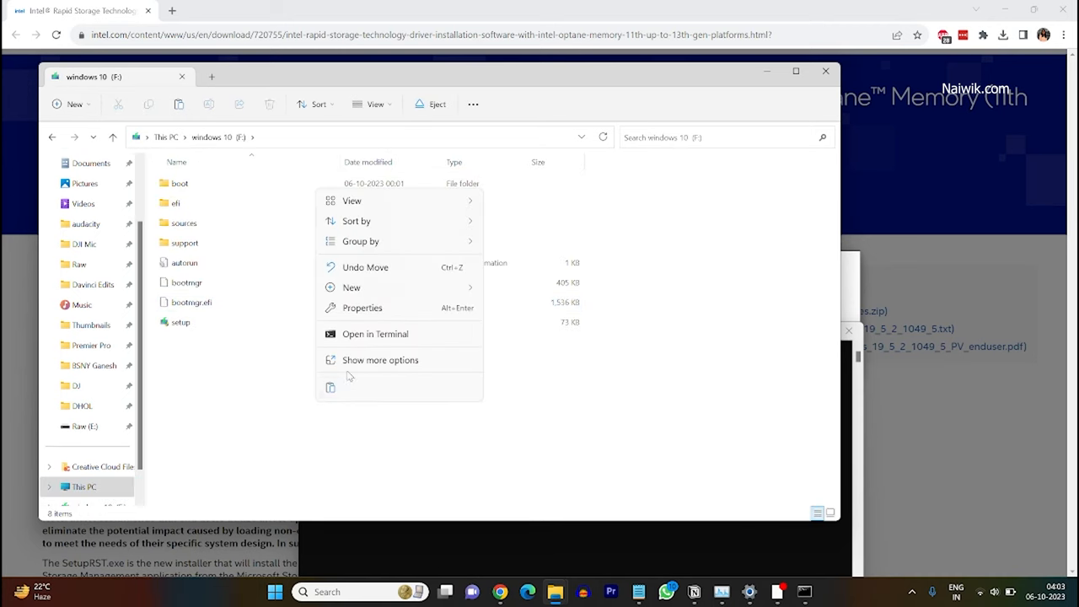
pyautogui.click(331, 388)
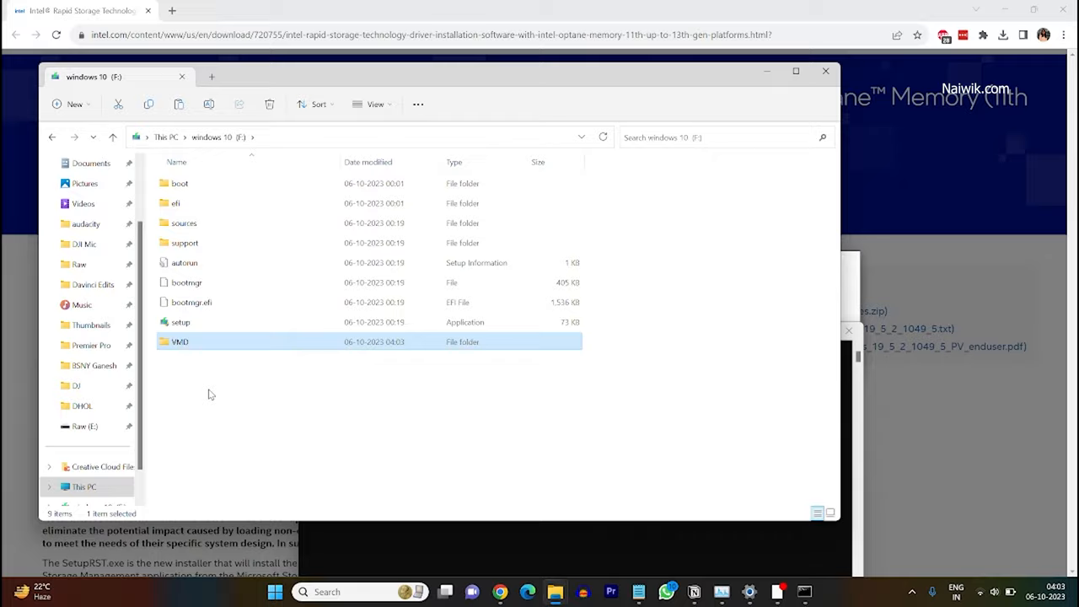
# - Restart the PC from the Start menu's power options to boot into Windows Setup
pyautogui.press('super')
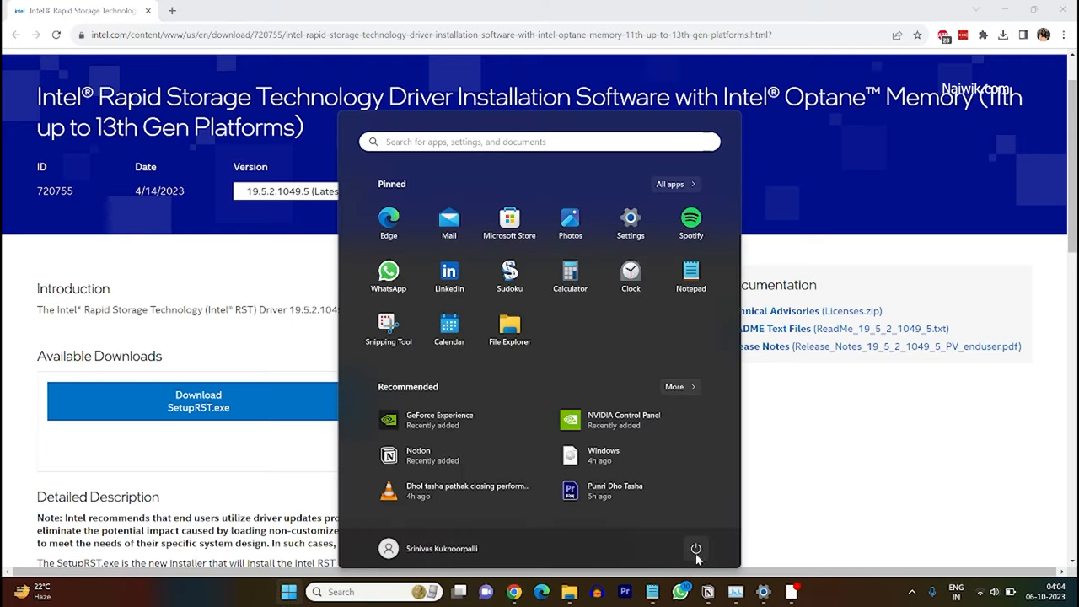
pyautogui.click(696, 549)
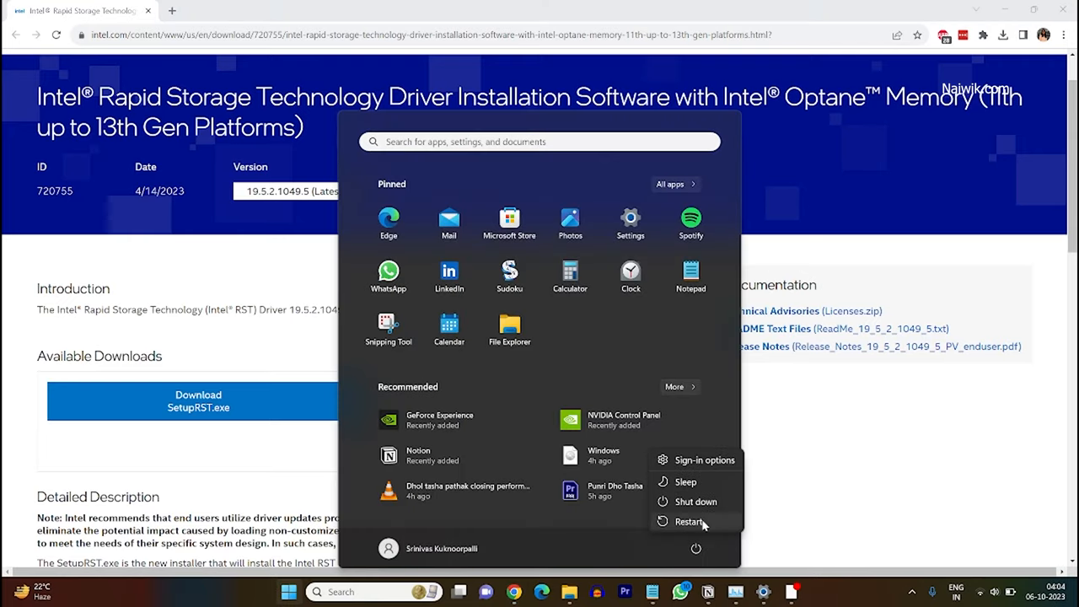
pyautogui.click(688, 521)
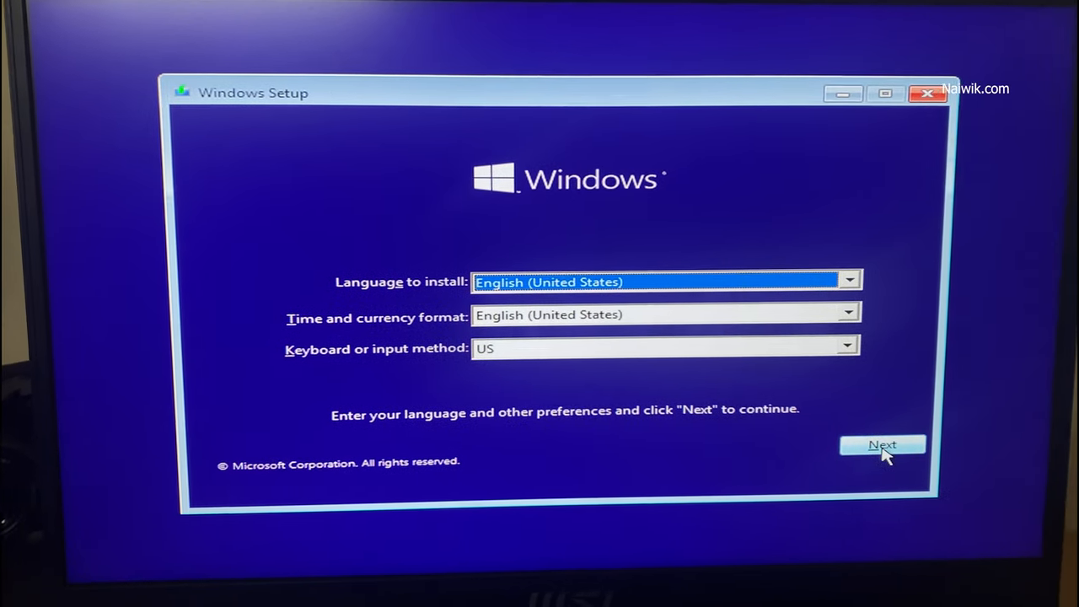
# - Continue with default language settings, start the install, and skip the product key
pyautogui.click(865, 446)
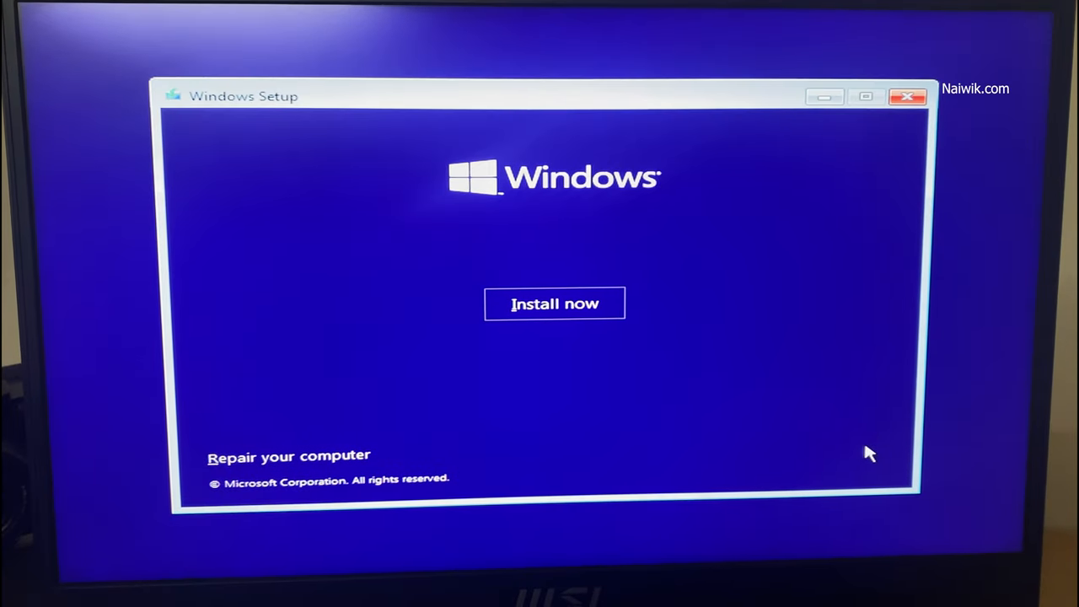
pyautogui.click(563, 312)
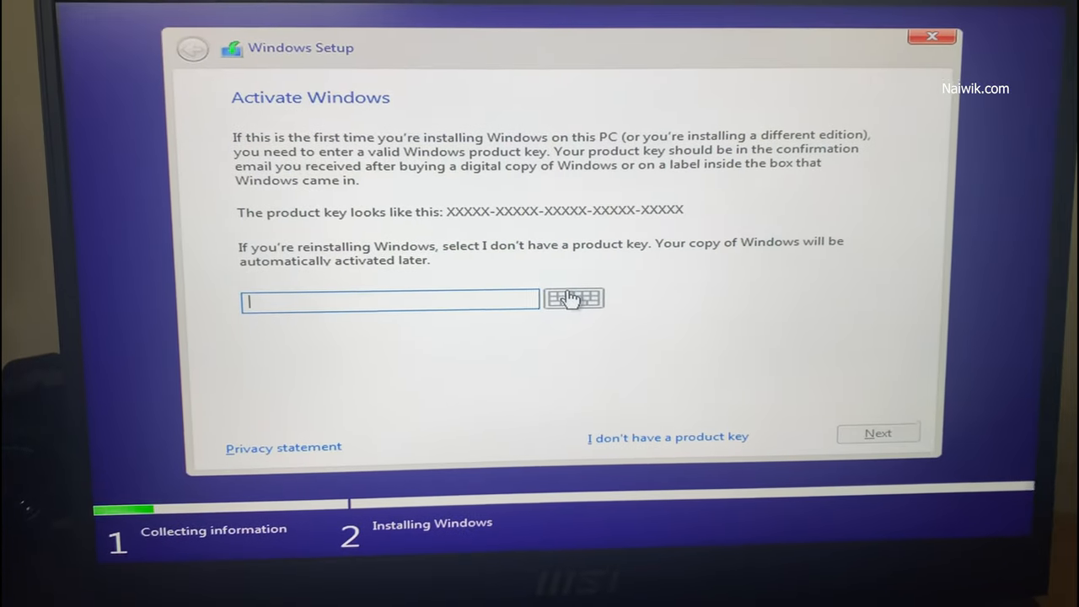
pyautogui.click(645, 430)
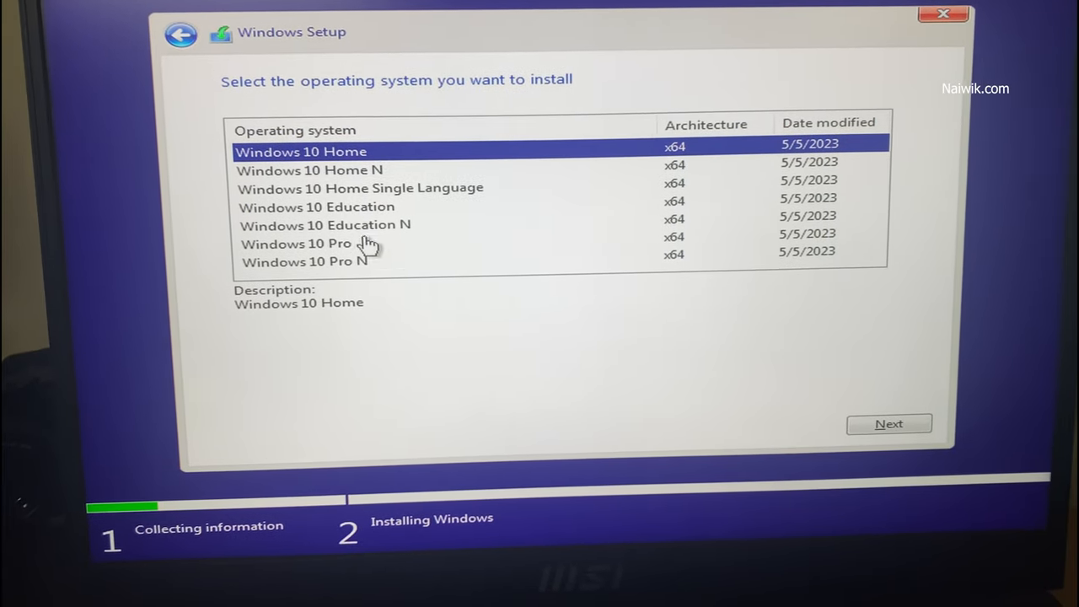
# - Select Windows 10 Pro as the edition and accept the license terms
pyautogui.click(369, 246)
pyautogui.click(893, 424)
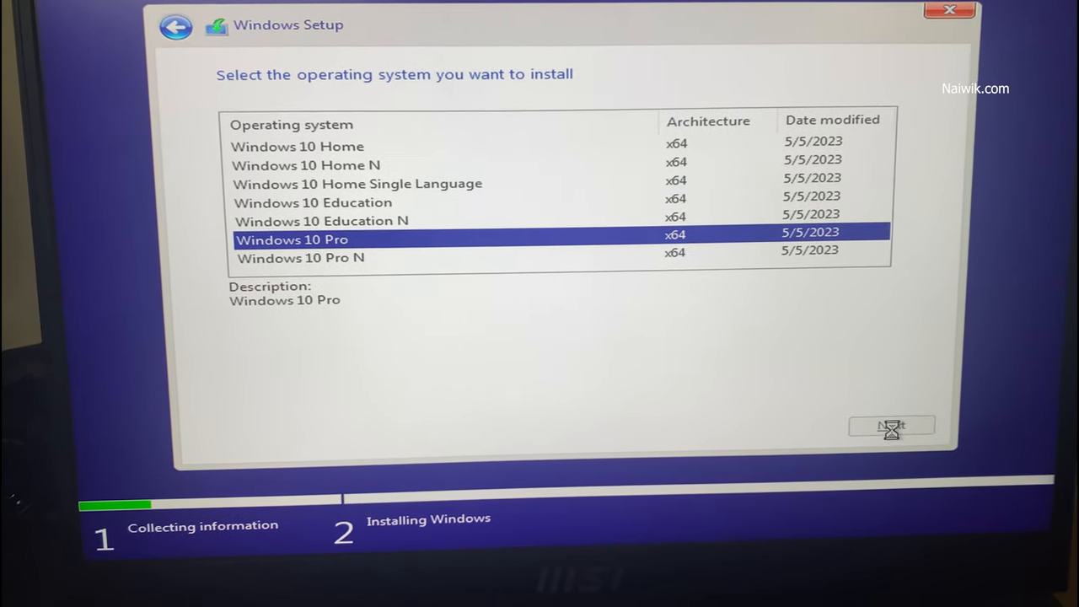
pyautogui.press('space')
pyautogui.click(910, 453)
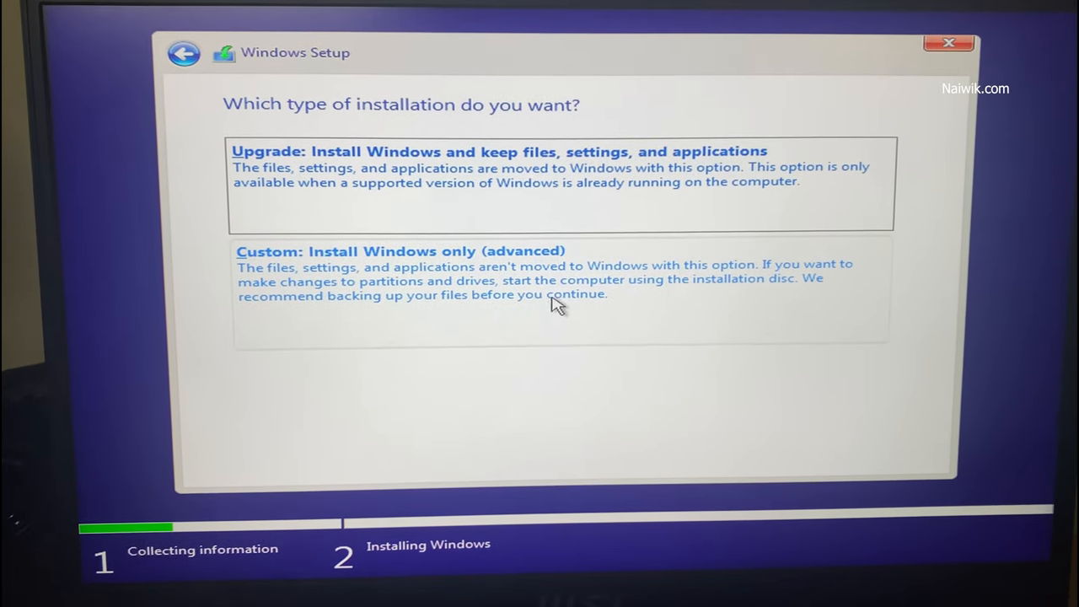
# - Choose 'Custom: Install Windows only (advanced)', reaching the empty drive list
pyautogui.click(552, 297)
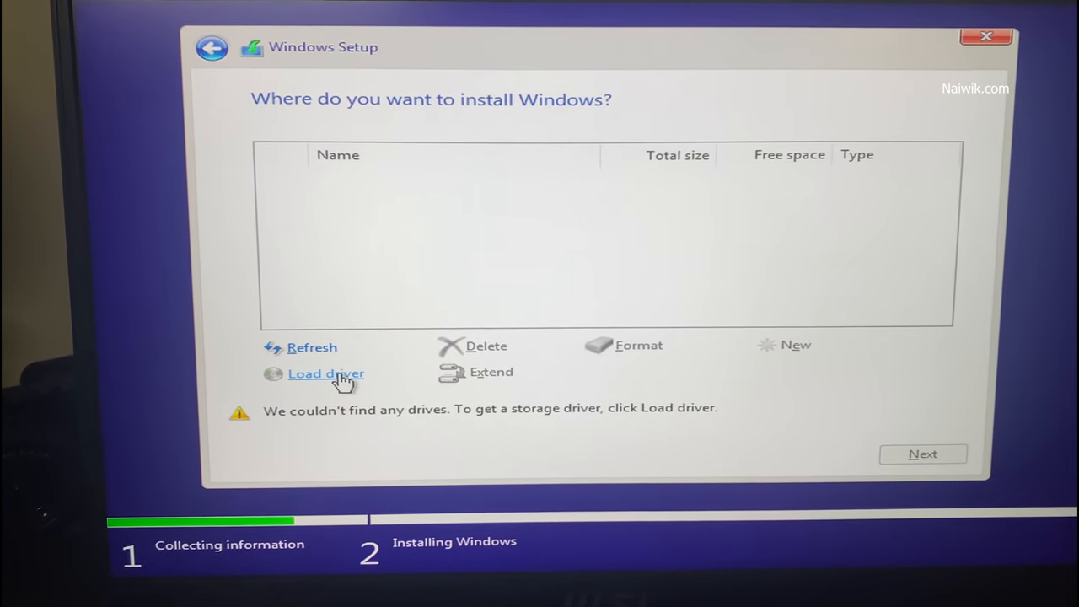
# - Load the Intel RST VMD Controller A77F driver from the USB's VMD folder so Drive 1's partitions appear
pyautogui.click(324, 372)
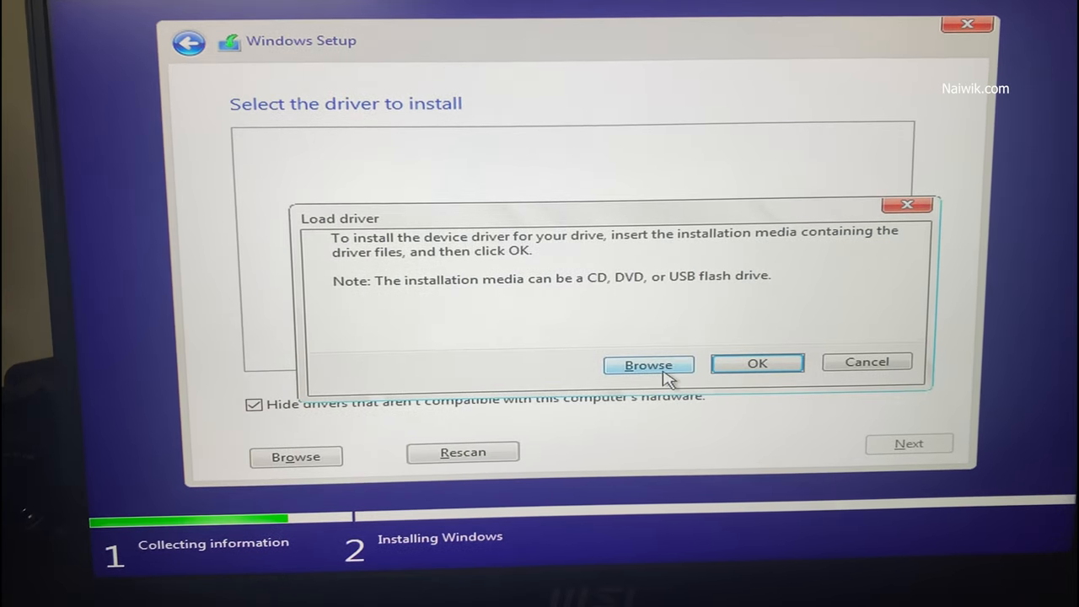
pyautogui.click(659, 375)
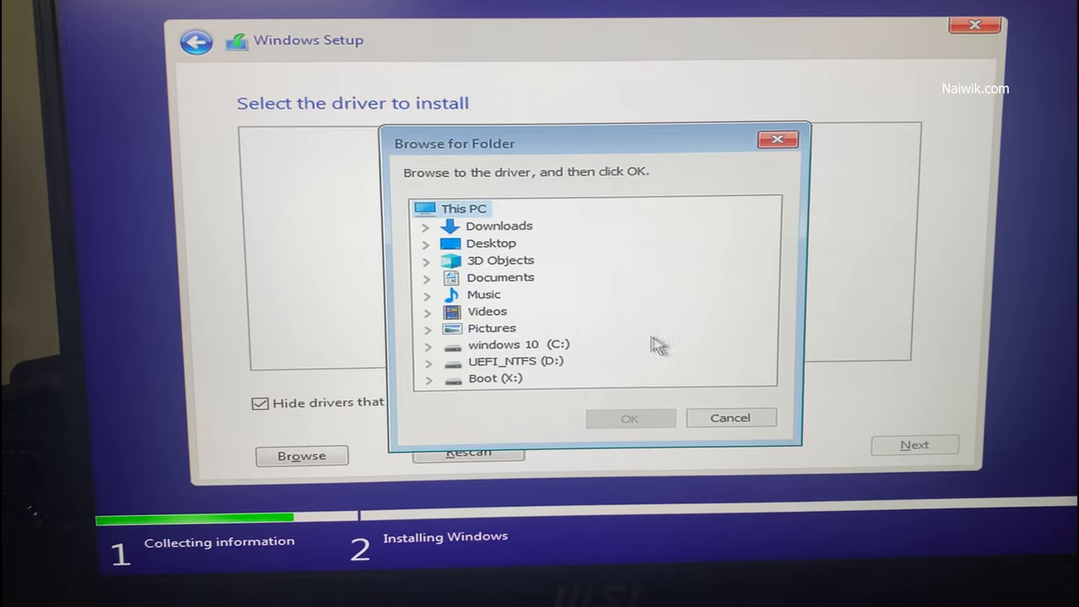
pyautogui.doubleClick(516, 345)
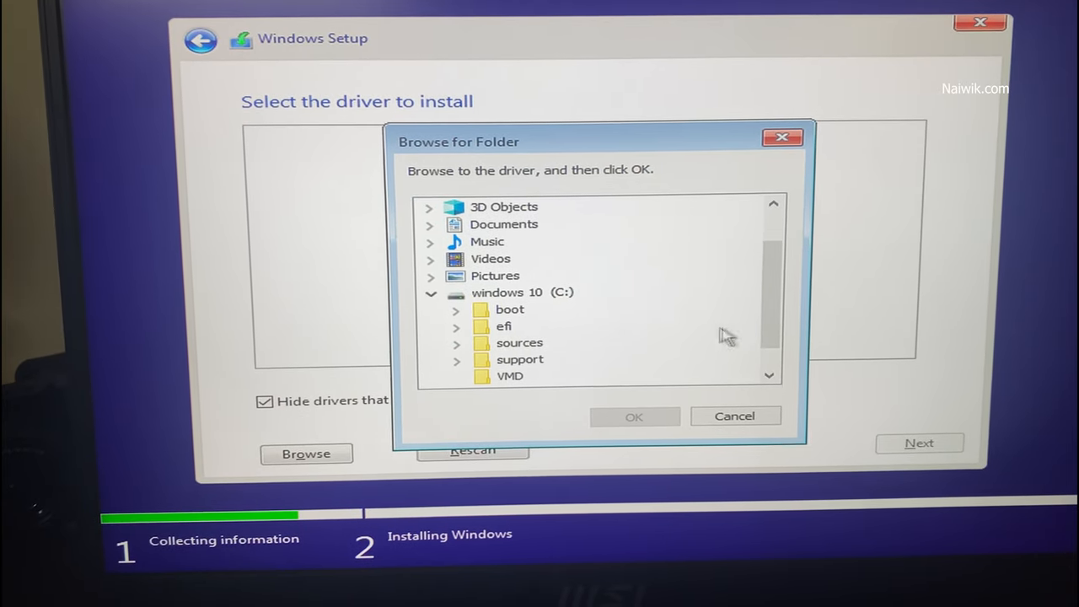
pyautogui.moveTo(772, 321); pyautogui.dragTo(789, 352)
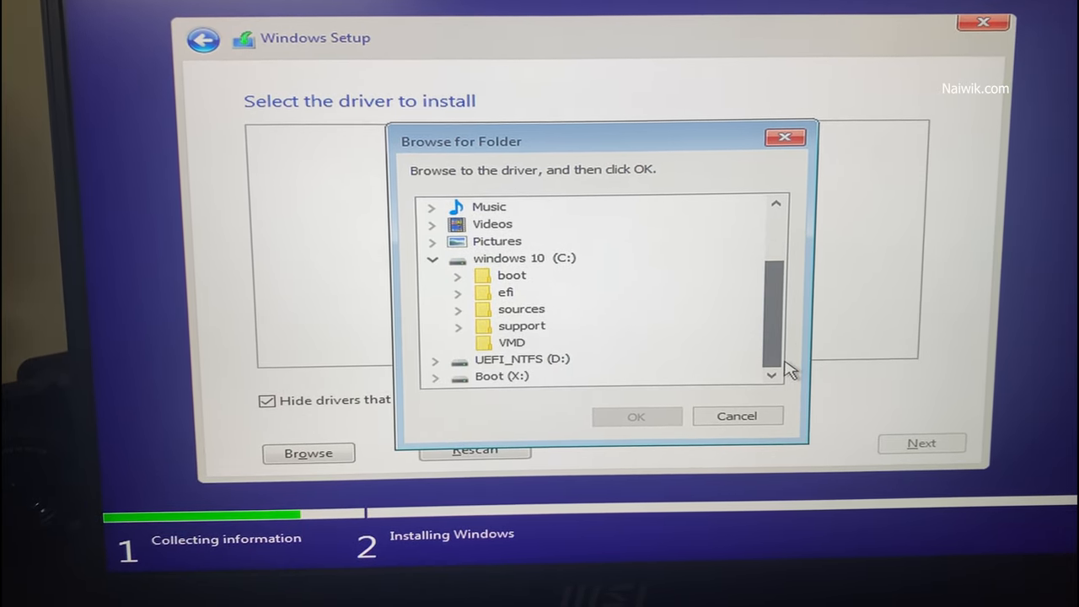
pyautogui.click(513, 341)
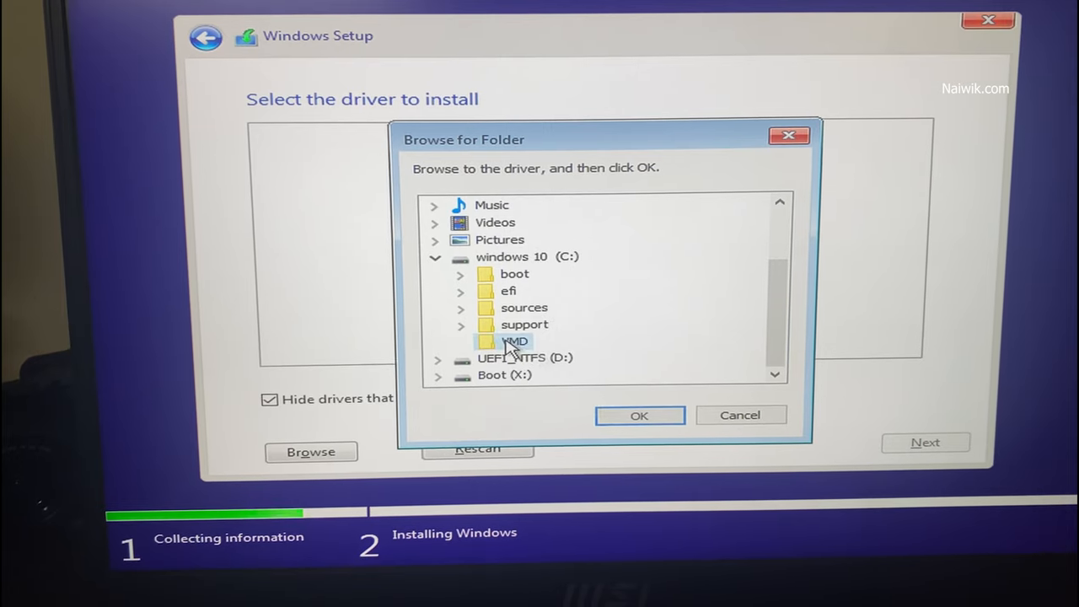
pyautogui.click(639, 415)
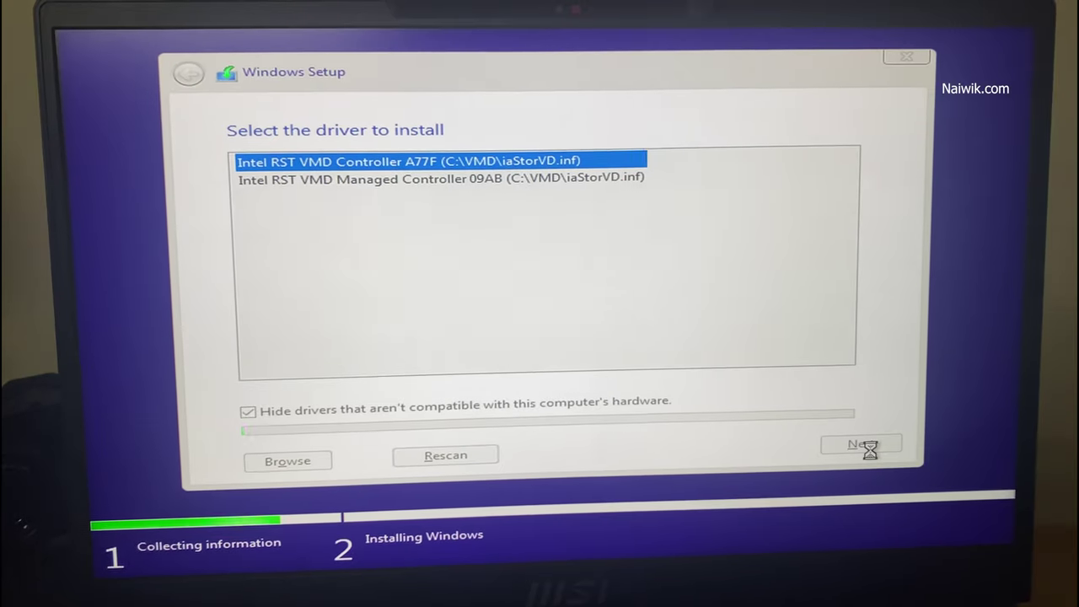
pyautogui.click(926, 441)
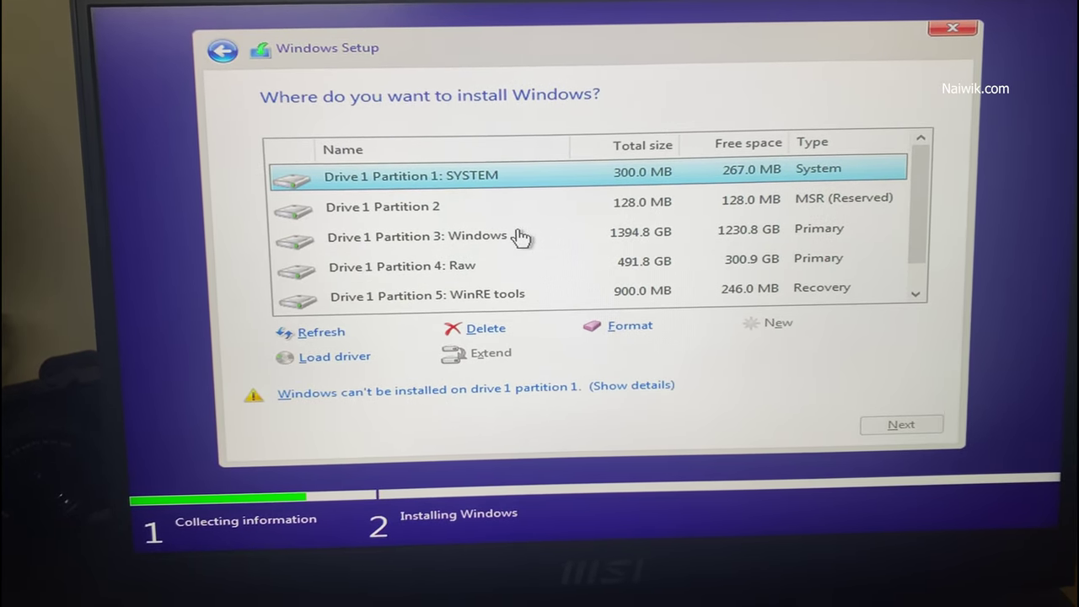
# - Select Drive 1 Partition 3: Windows as the install target and confirm the Windows.old warning
pyautogui.click(520, 237)
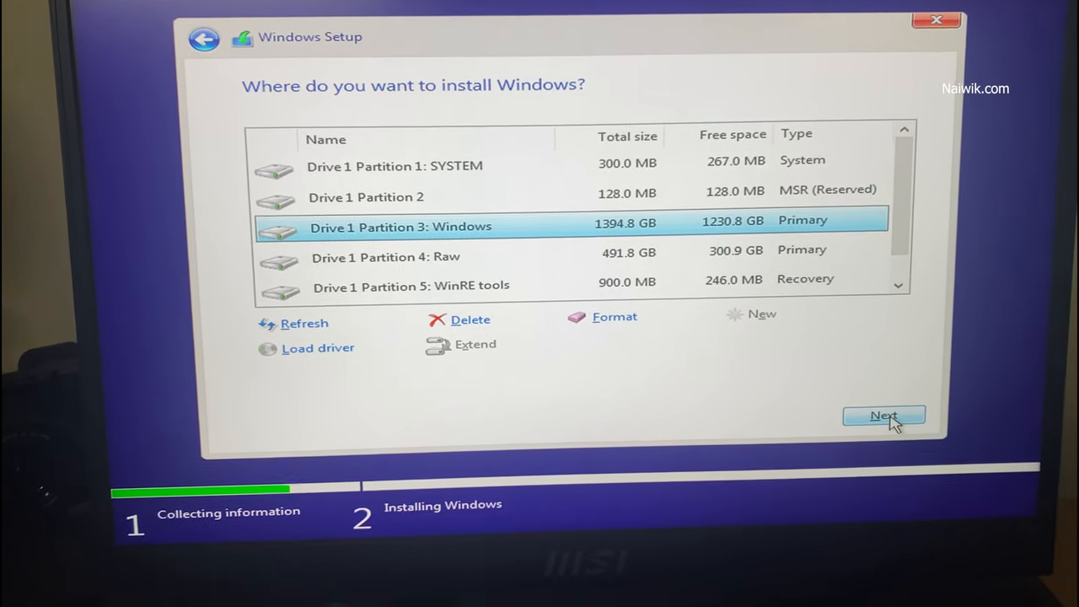
pyautogui.click(898, 427)
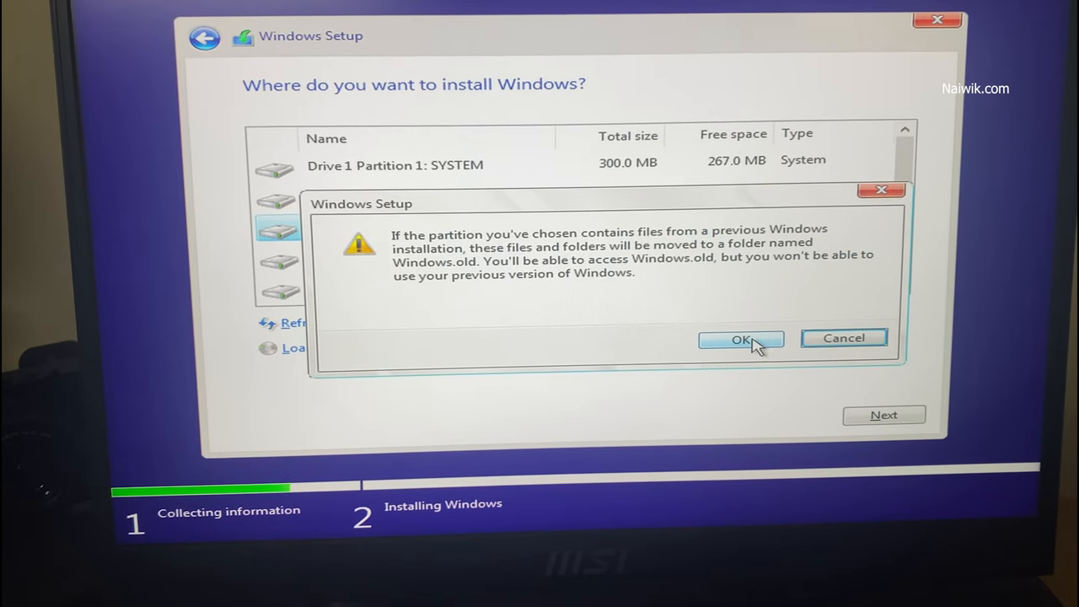
pyautogui.click(756, 343)
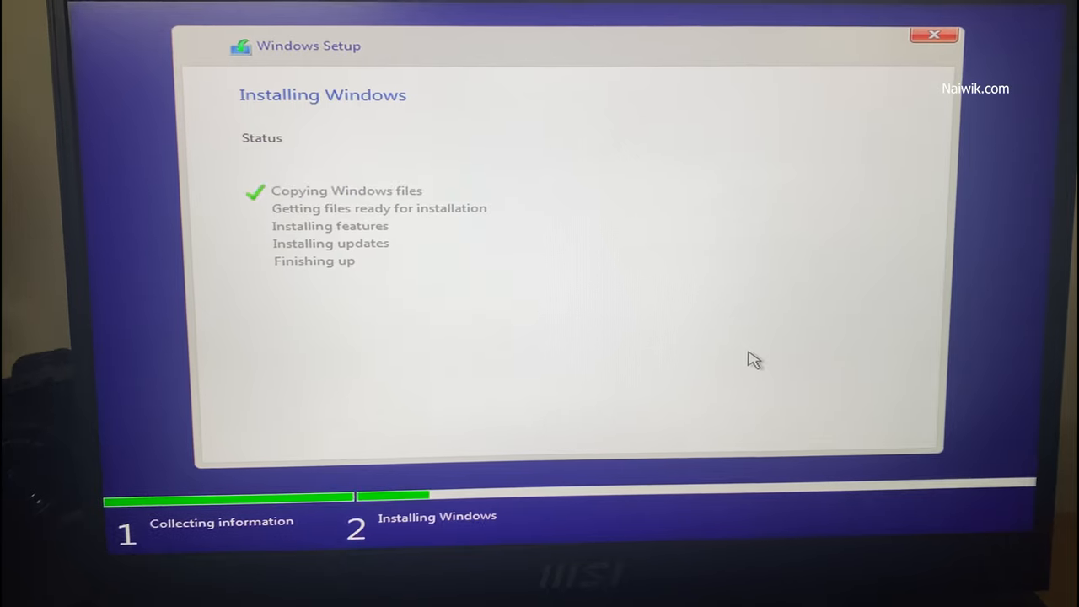